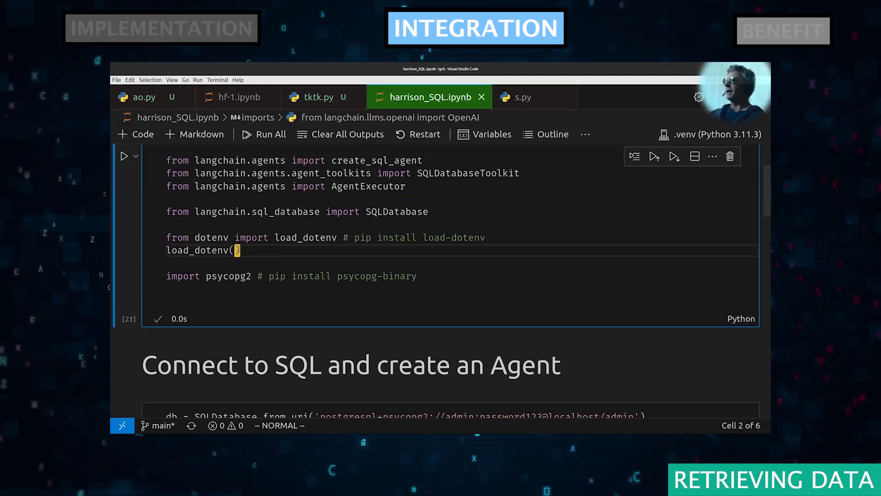
pyautogui.scroll(-3, 356, 296)
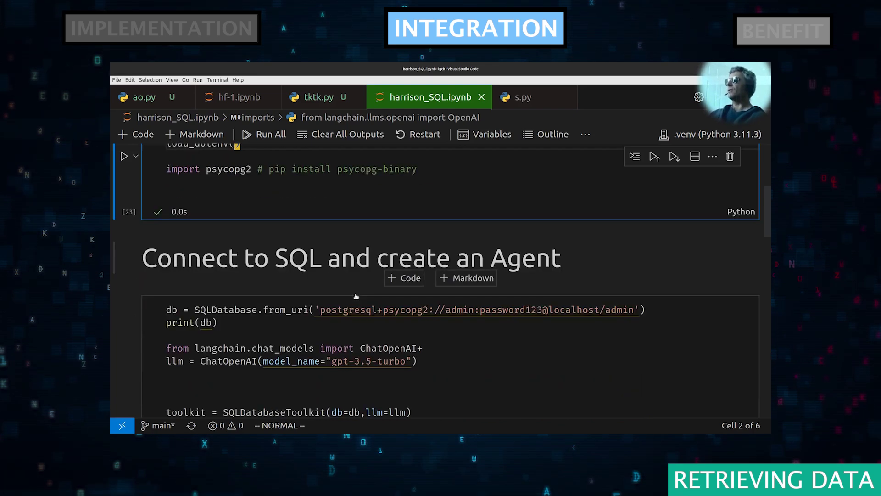
pyautogui.scroll(3, 355, 296)
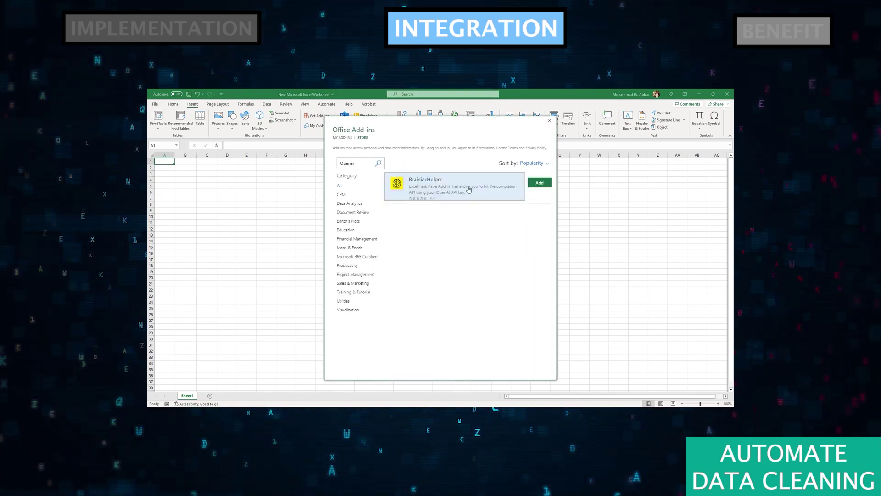
# Step: Add the BrainiacHelper add-in, accept its terms, and open the Extract Customer Purchase Order request
pyautogui.click(541, 185)
pyautogui.click(500, 233)
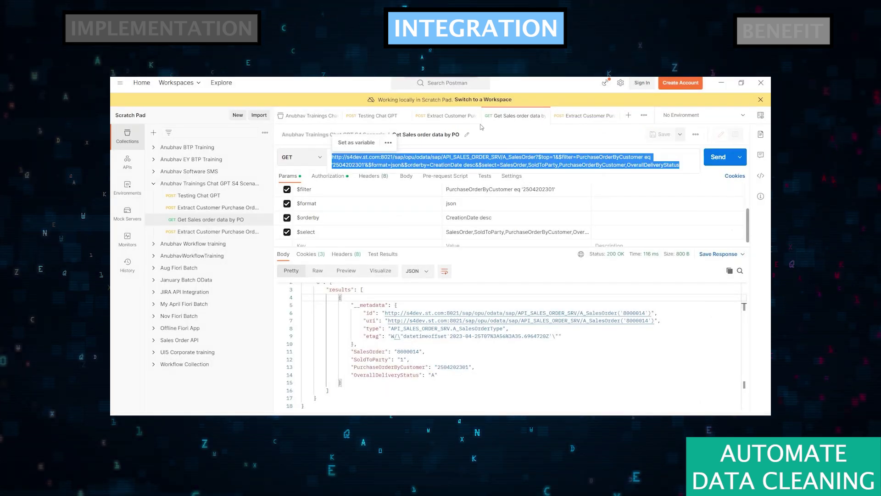
pyautogui.click(442, 115)
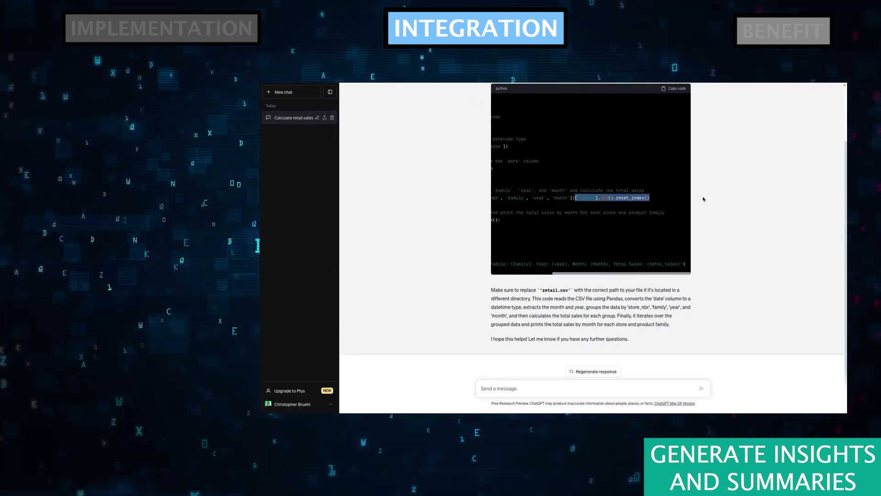
pyautogui.hscroll(-5, 623, 197)
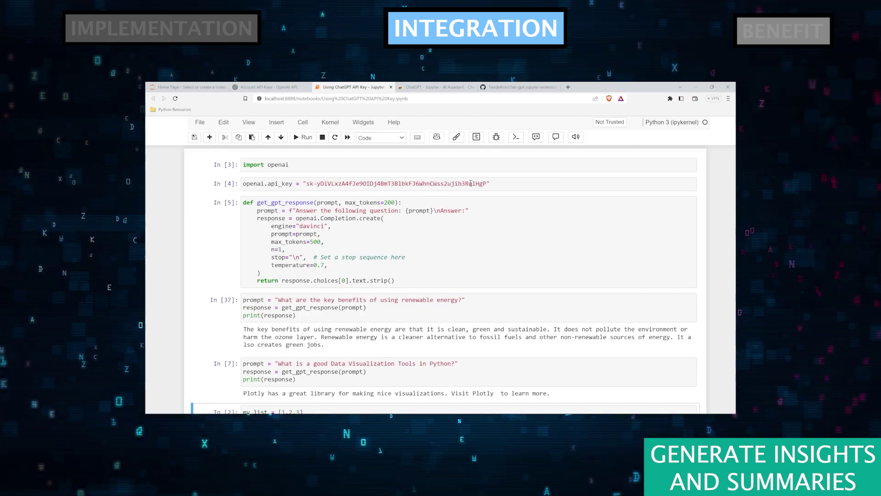
# Step: Review the OpenAI API keys and monthly usage, then delete the unique Product line values cell
pyautogui.click(273, 87)
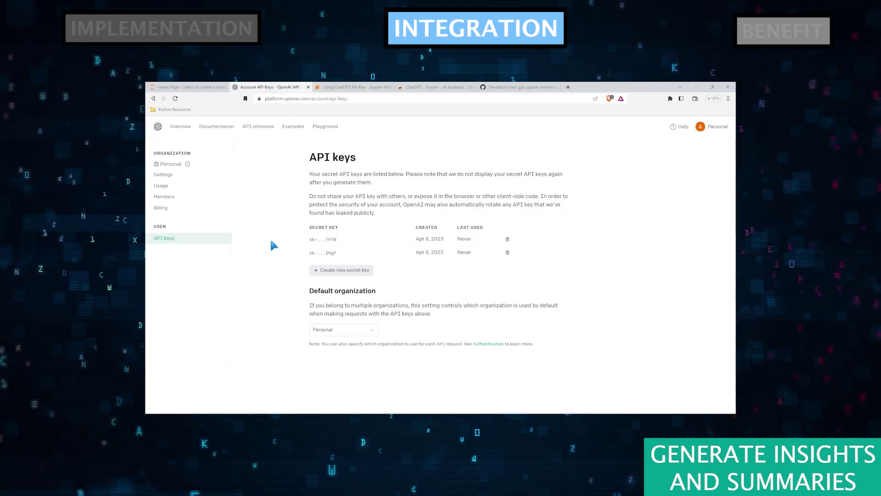
pyautogui.click(196, 188)
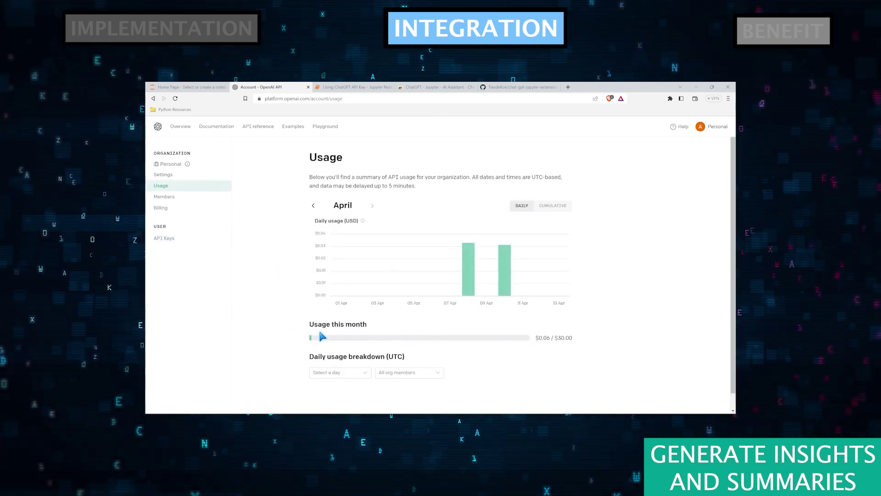
pyautogui.click(201, 238)
pyautogui.click(360, 87)
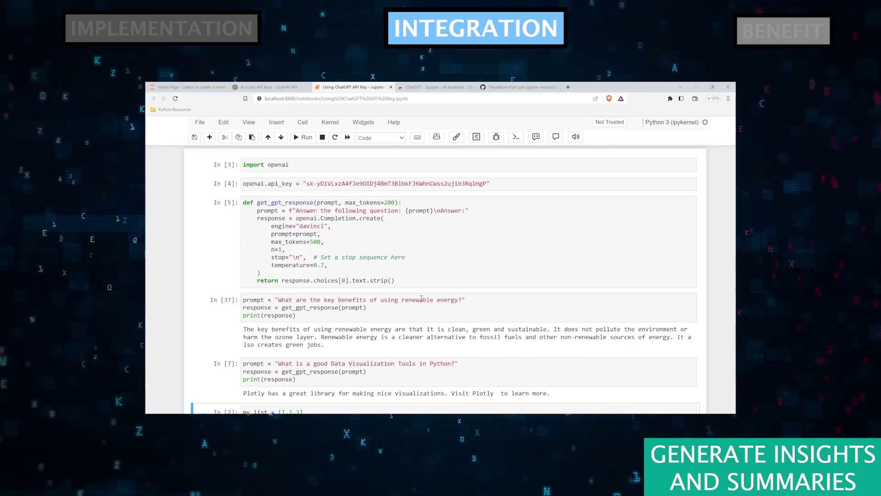
pyautogui.scroll(-1, 334, 351)
pyautogui.scroll(1, 334, 330)
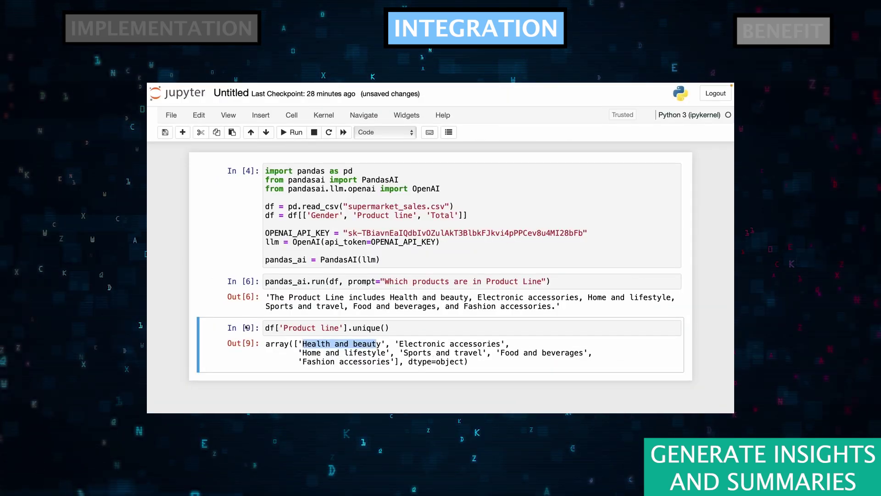
pyautogui.press('d')
pyautogui.press('d')
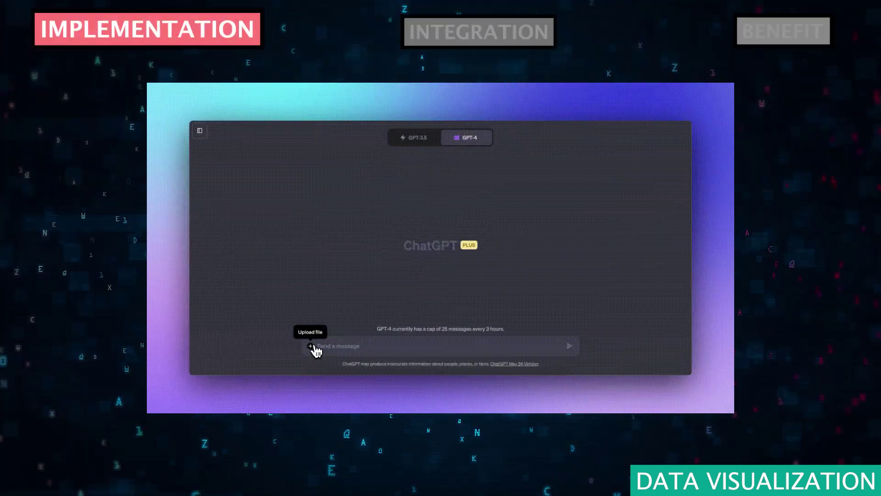
pyautogui.click(314, 347)
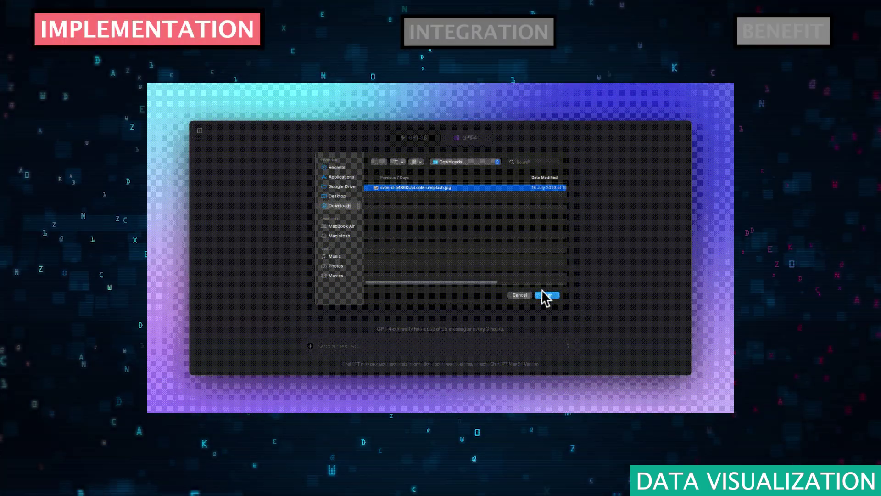
pyautogui.click(545, 295)
pyautogui.write('Please convert this file into a PNG format.')
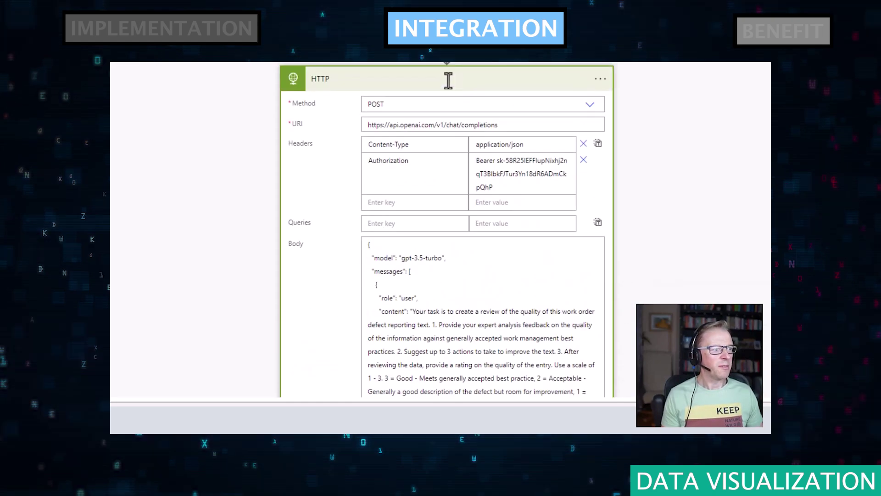
pyautogui.scroll(-5, 506, 182)
pyautogui.scroll(1, 513, 194)
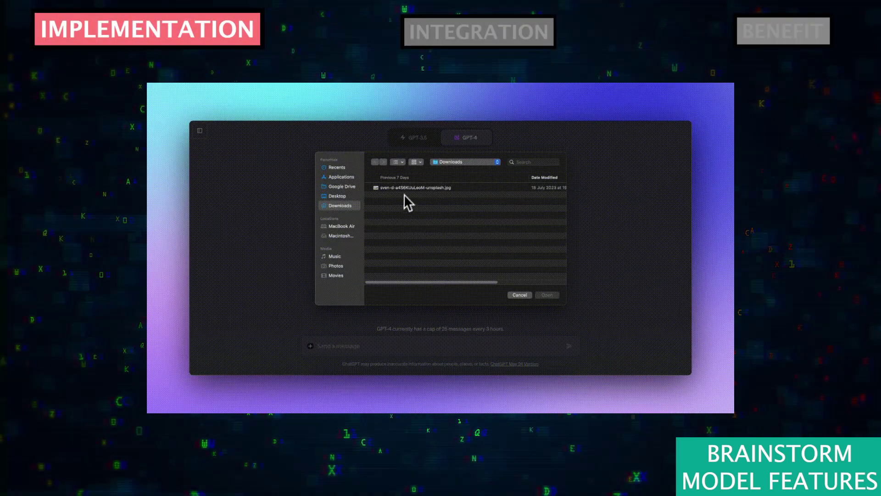
# Step: Pick the unsplash jpg in Downloads and attach it to the ChatGPT message
pyautogui.click(406, 191)
pyautogui.click(546, 296)
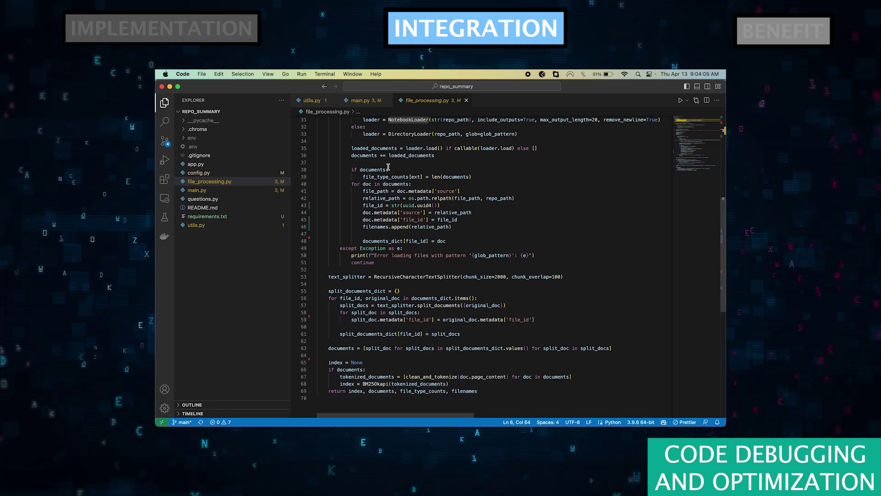
pyautogui.scroll(2, 426, 227)
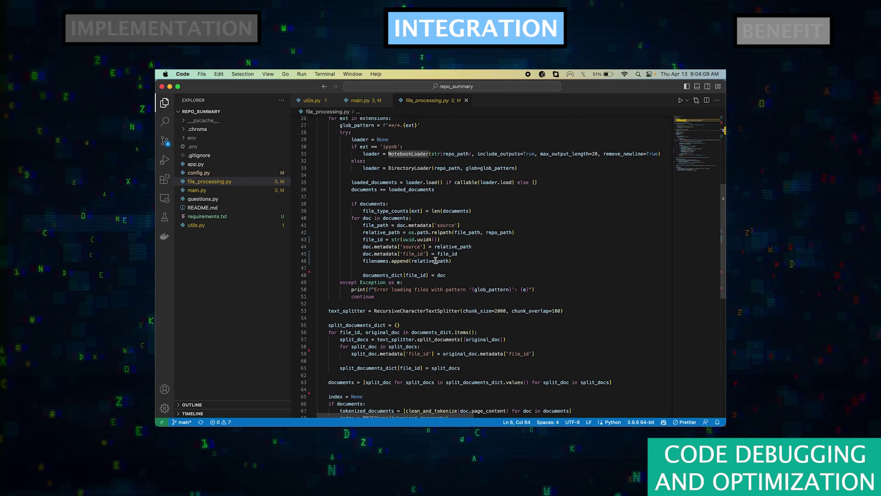